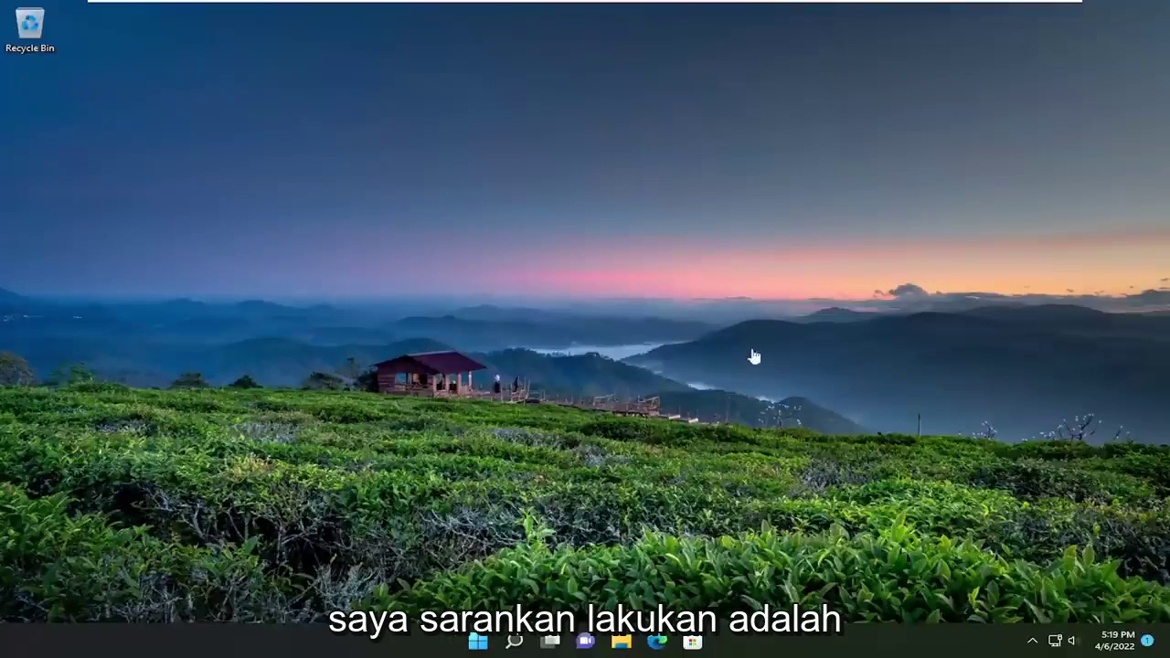
Step: Load status.epicgames.com in Chrome, confirm All Systems Operational, then close the browser
left_click(515, 643)
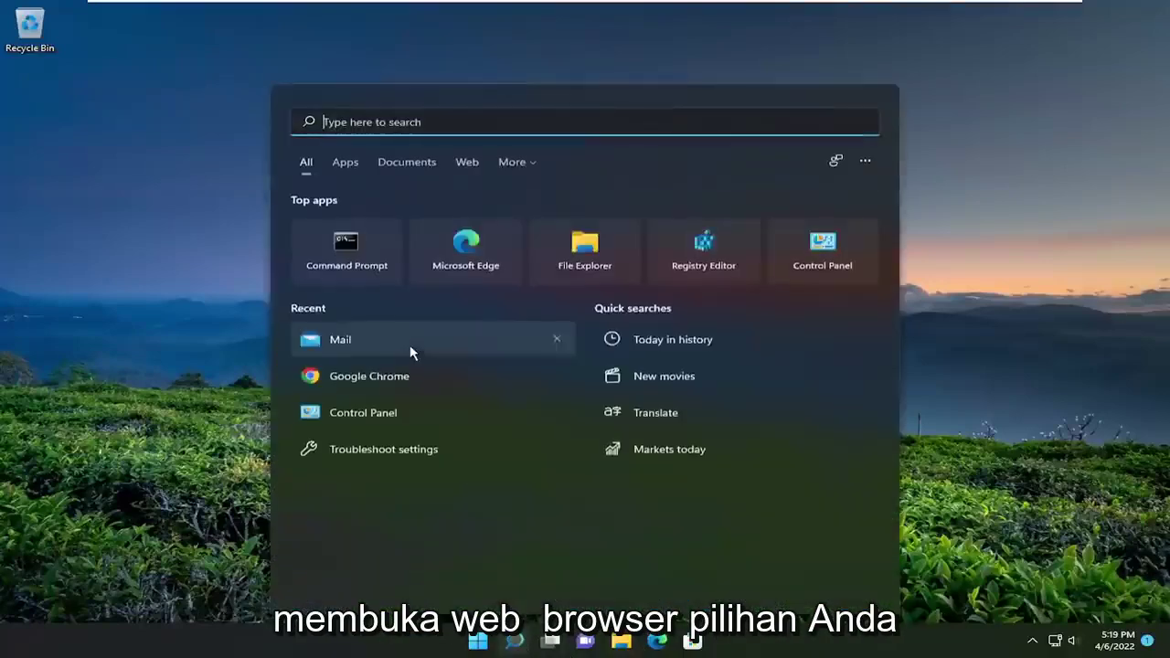
type("c")
left_click(353, 349)
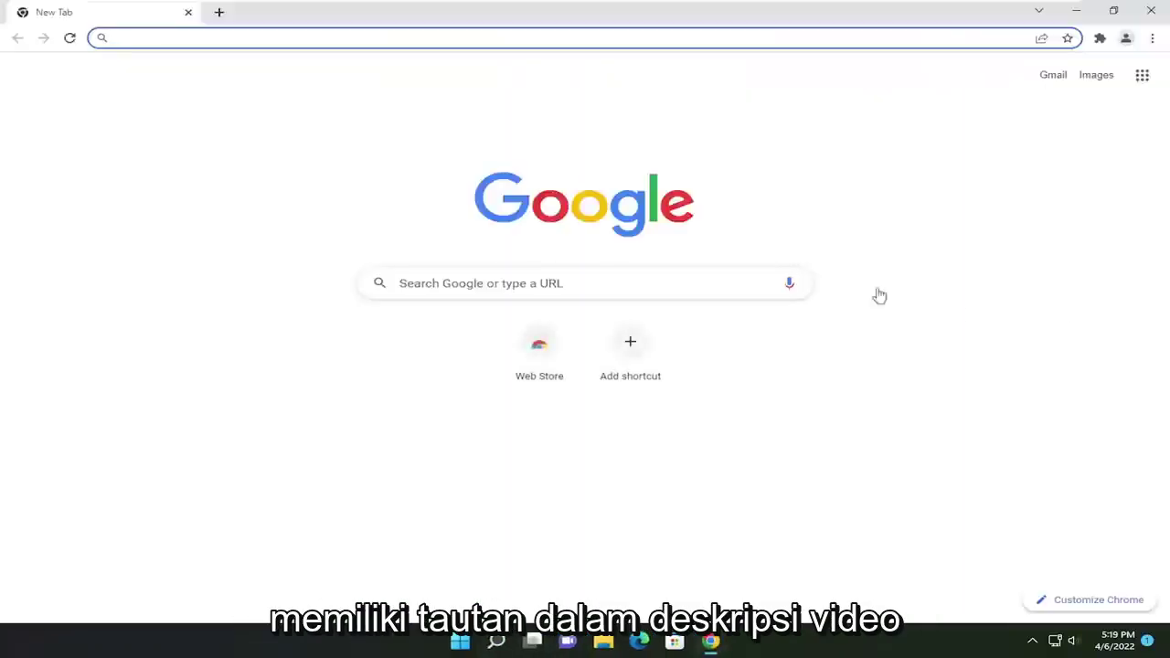
right_click(286, 42)
left_click(325, 138)
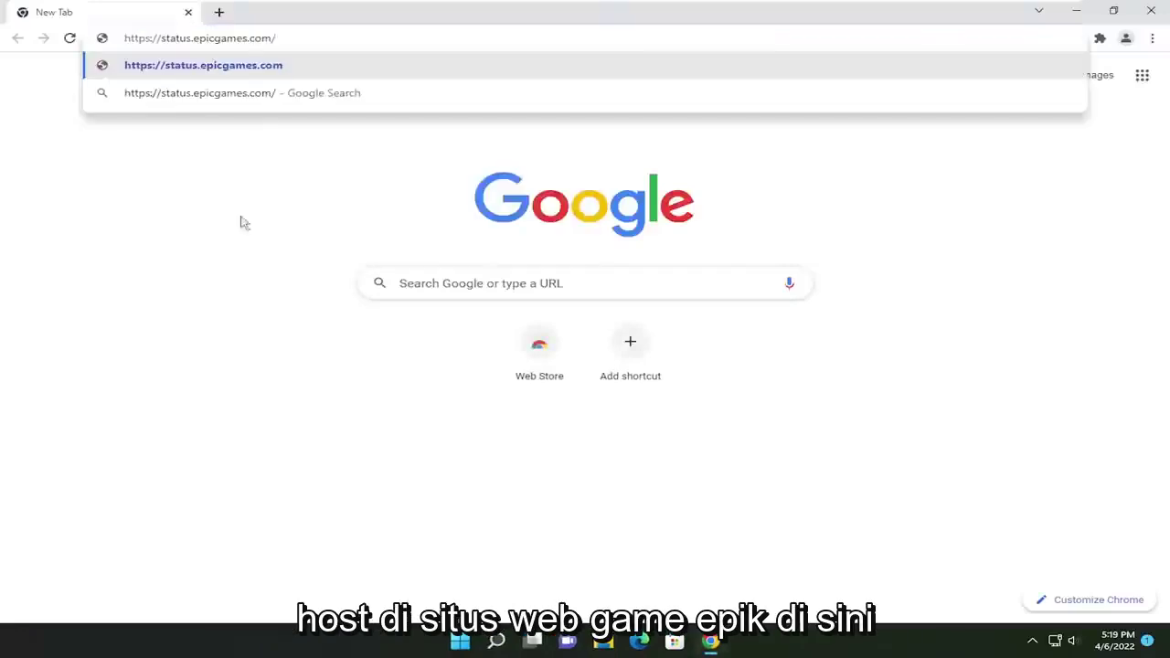
left_click(191, 64)
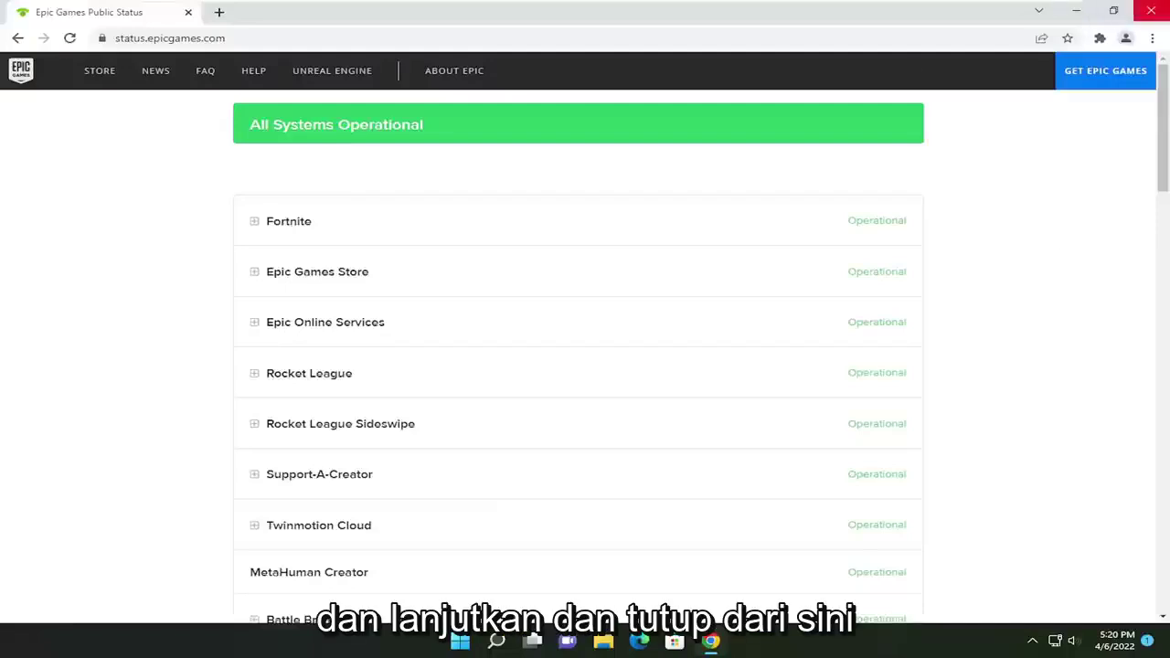
left_click(1152, 11)
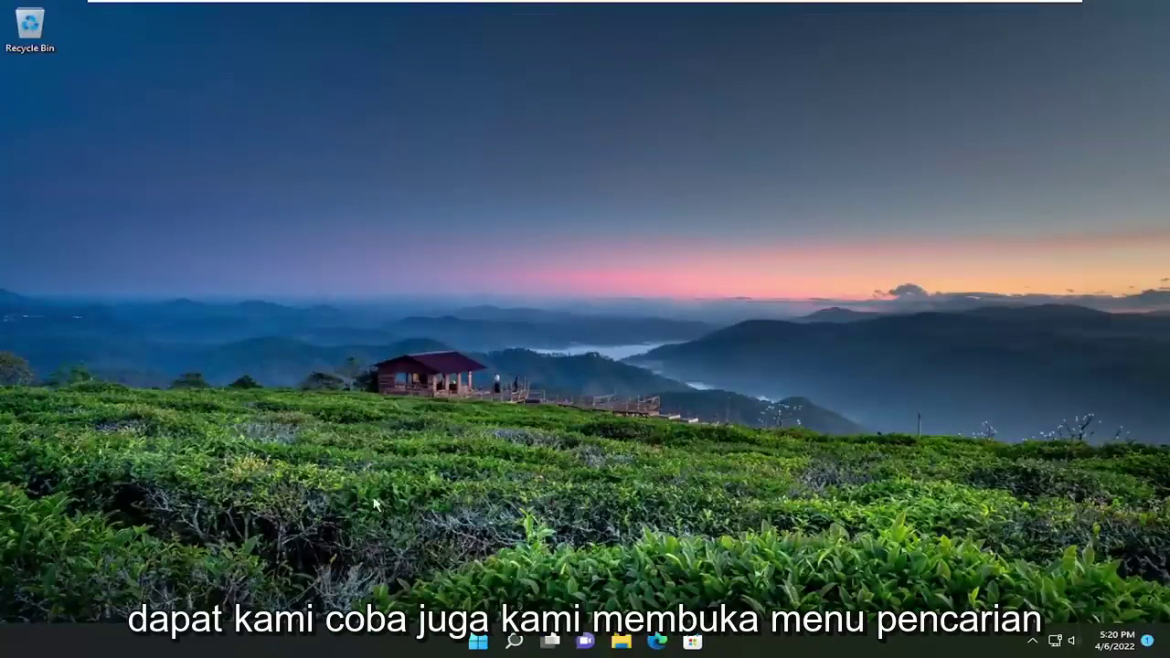
Step: Find Command Prompt via a cmd search and run it as administrator
left_click(512, 643)
type("cmd")
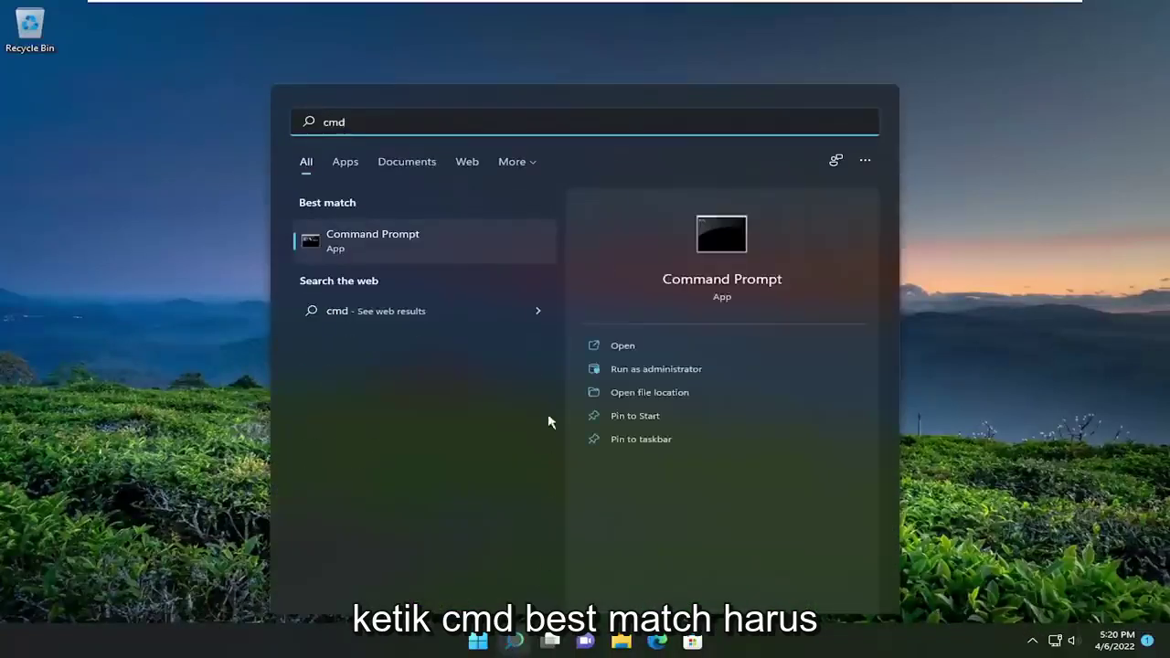
right_click(374, 242)
left_click(434, 271)
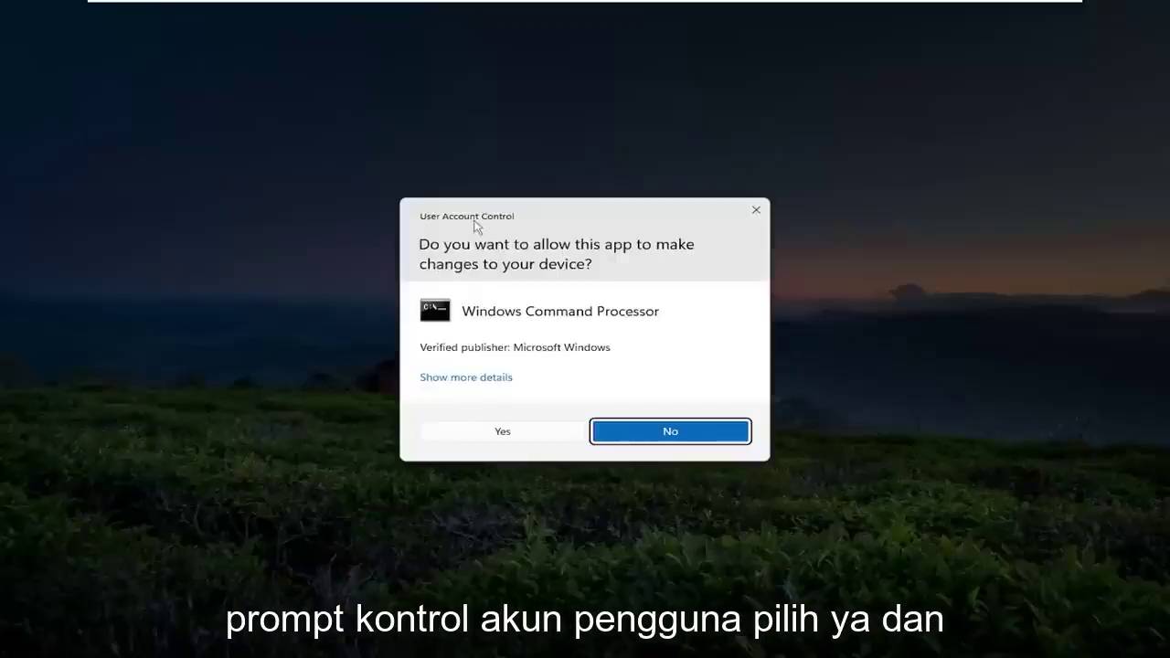
Step: Approve the UAC prompt and run ipconfig /flushdns in the admin Command Prompt
left_click(498, 437)
left_click_drag(405, 73, 527, 101)
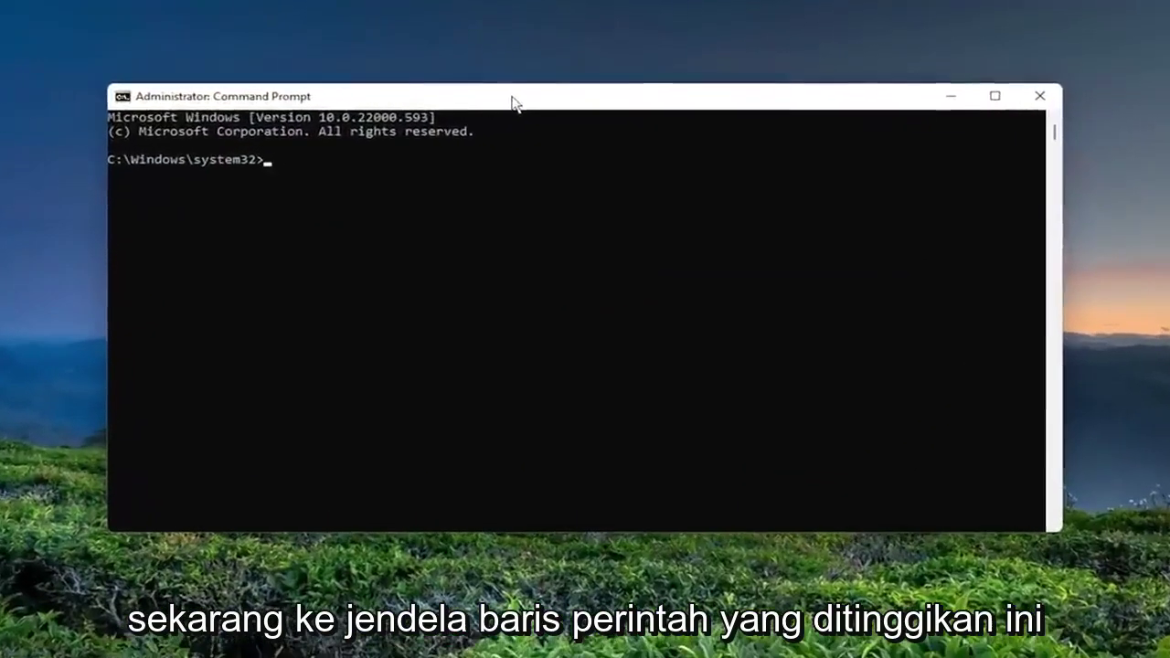
type("ipconfi")
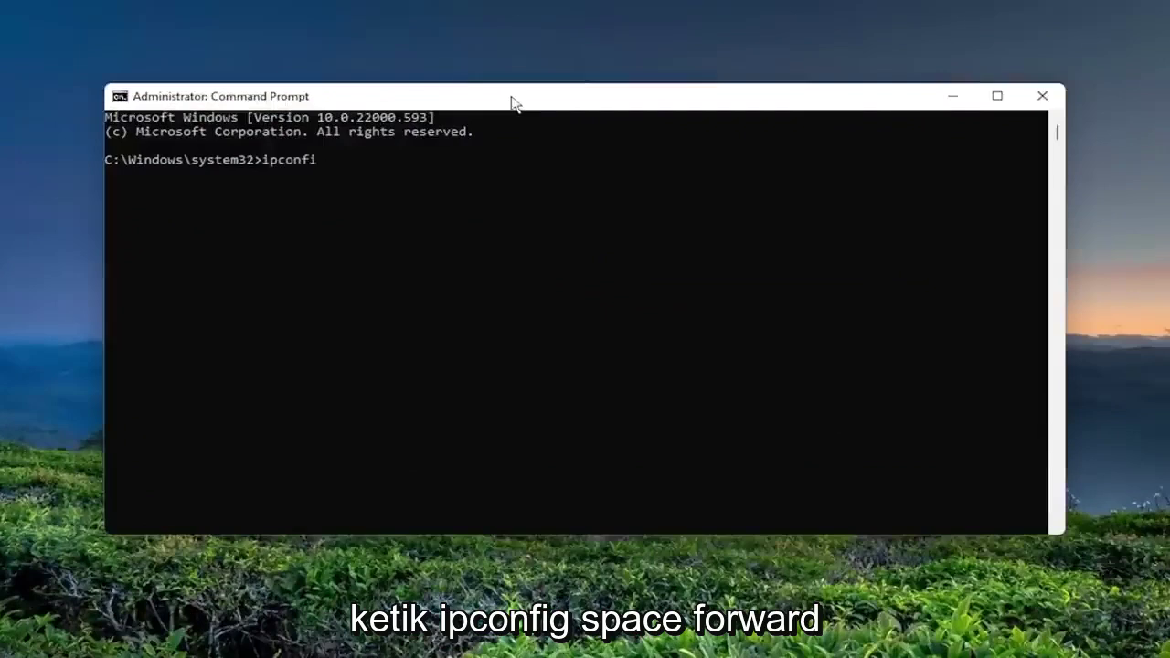
type("g /flushdns")
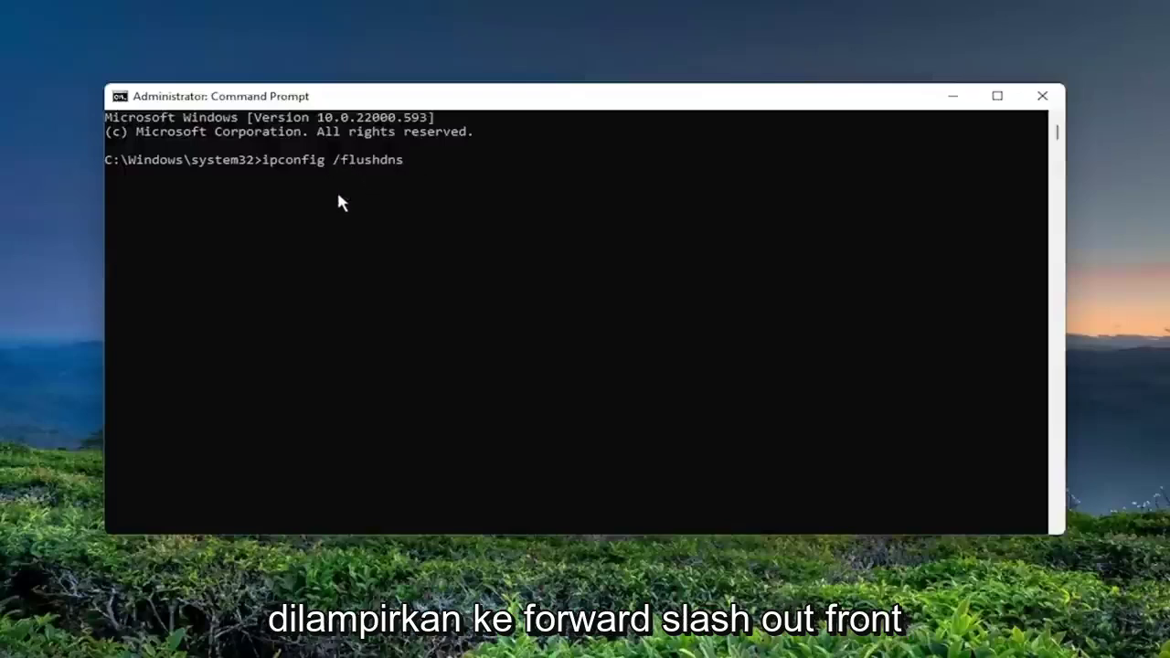
key("Return")
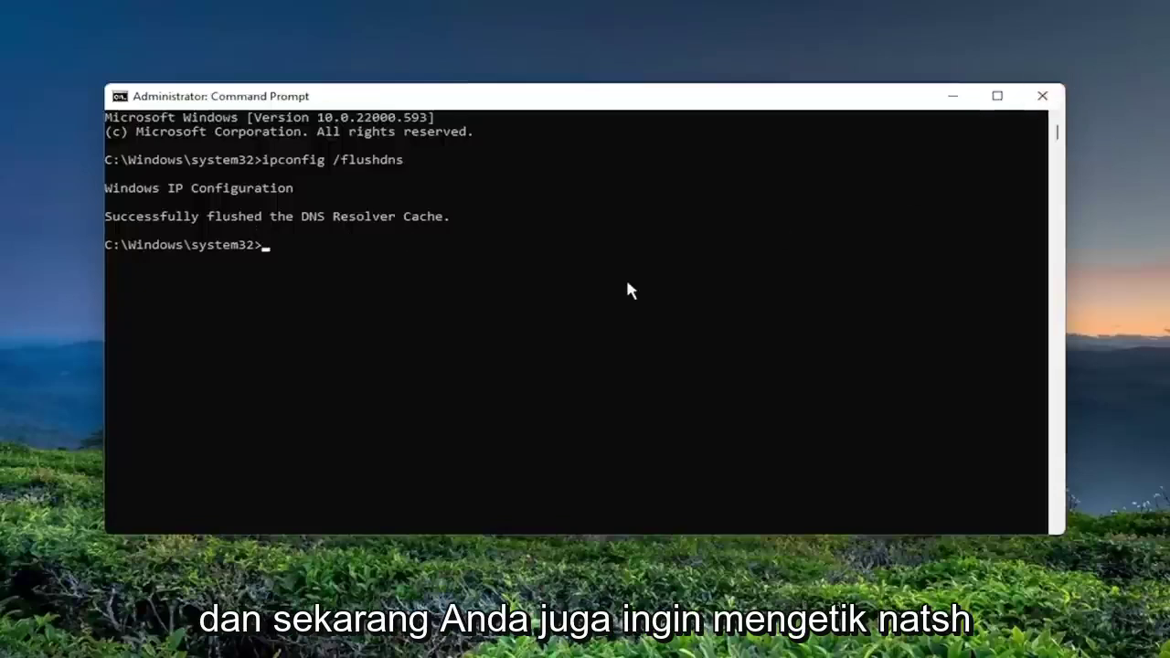
Step: Run netsh winsock reset, close Command Prompt, and open the Win+X power menu
type("netsh wi")
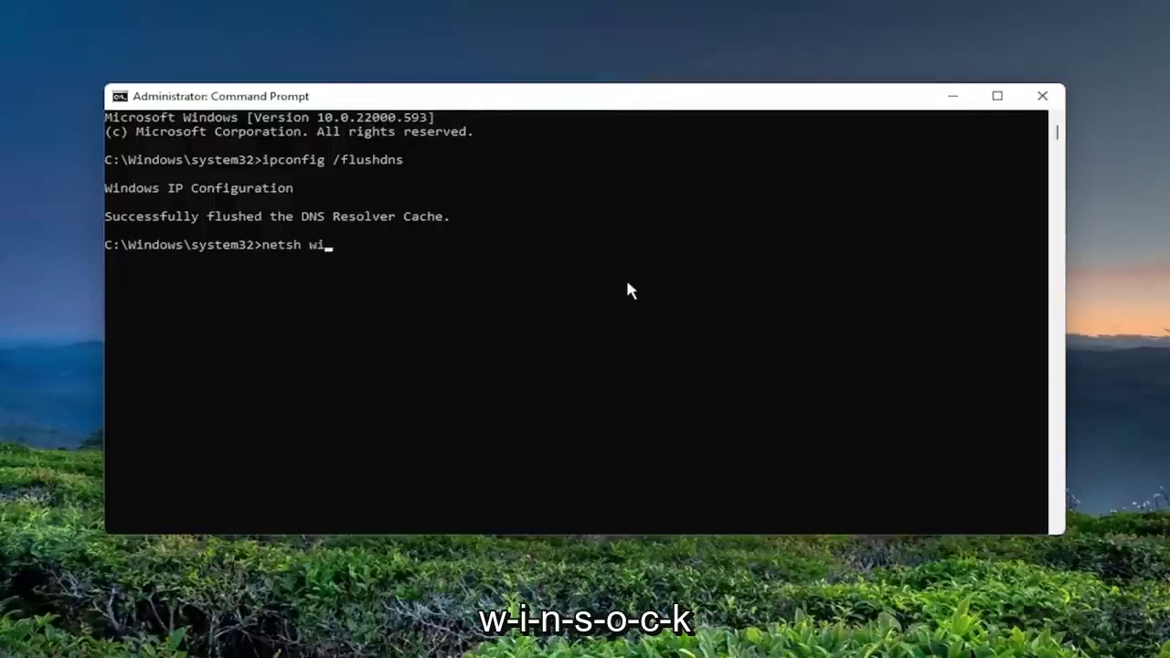
type("nsock reset")
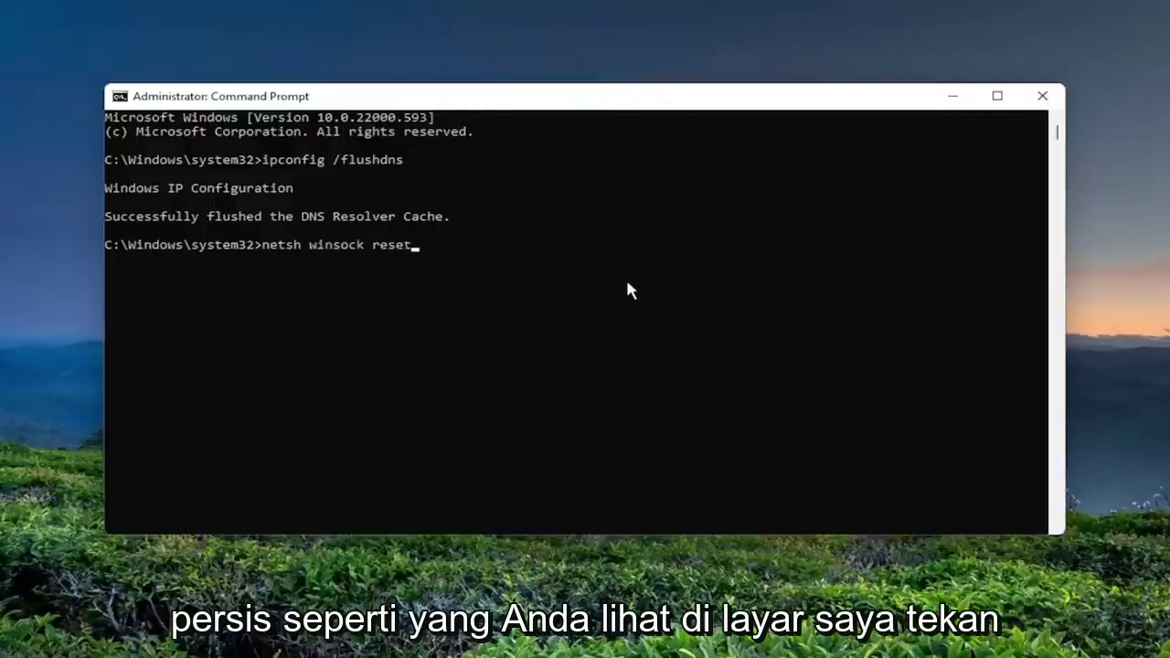
key("Return")
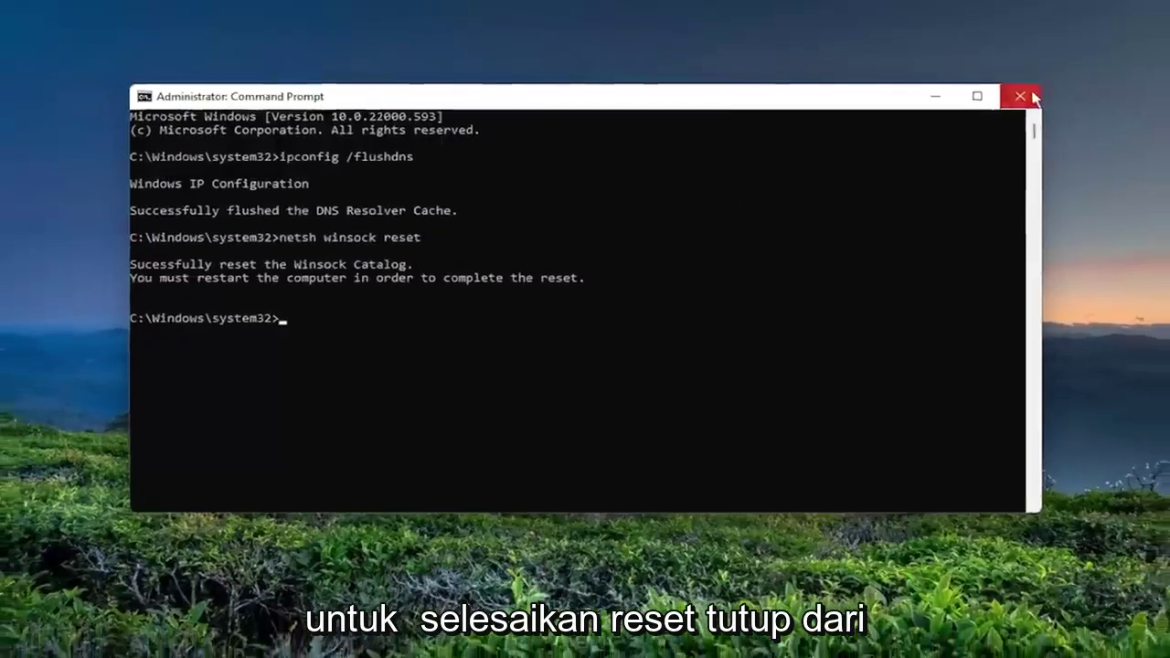
left_click(1020, 96)
key("super+x")
Step: Choose Restart from the Shut down or sign out submenu
mouse_move(509, 582)
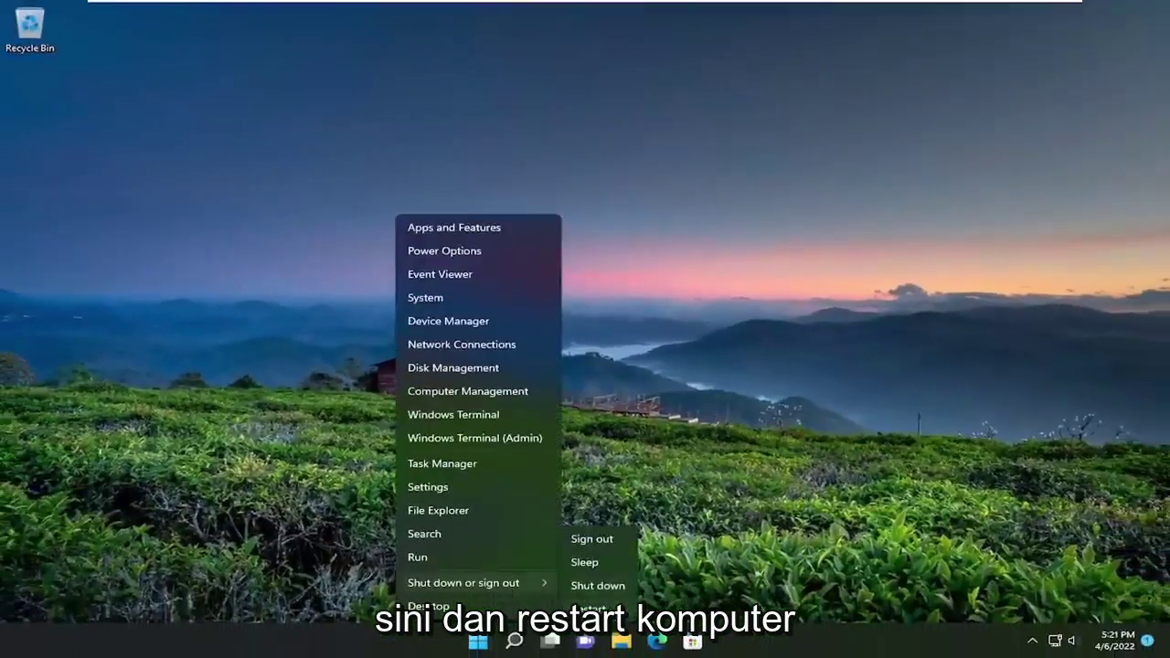
left_click(592, 609)
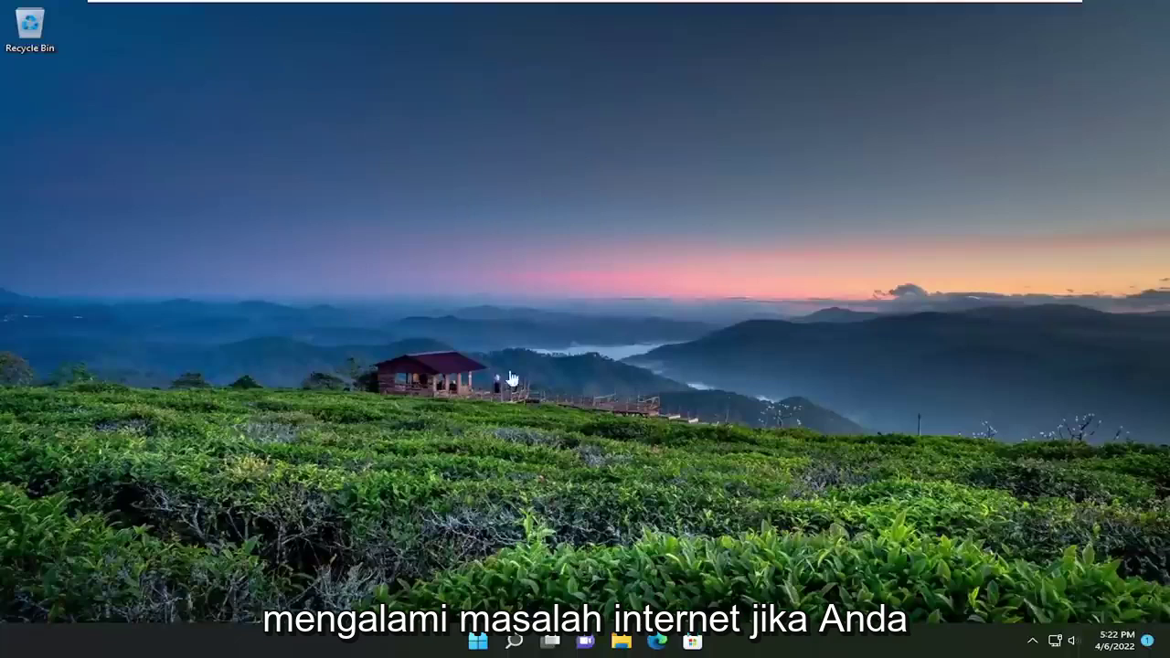
Step: Open Settings and go to Network & internet > Advanced network settings > Network reset
left_click(511, 642)
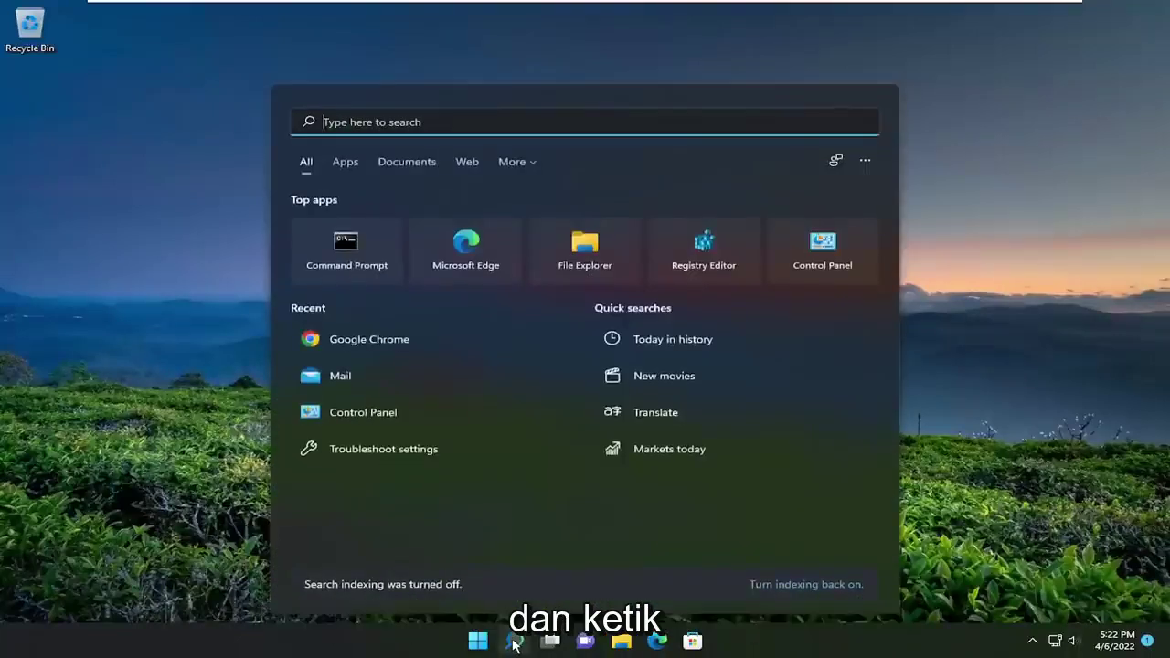
type("settings")
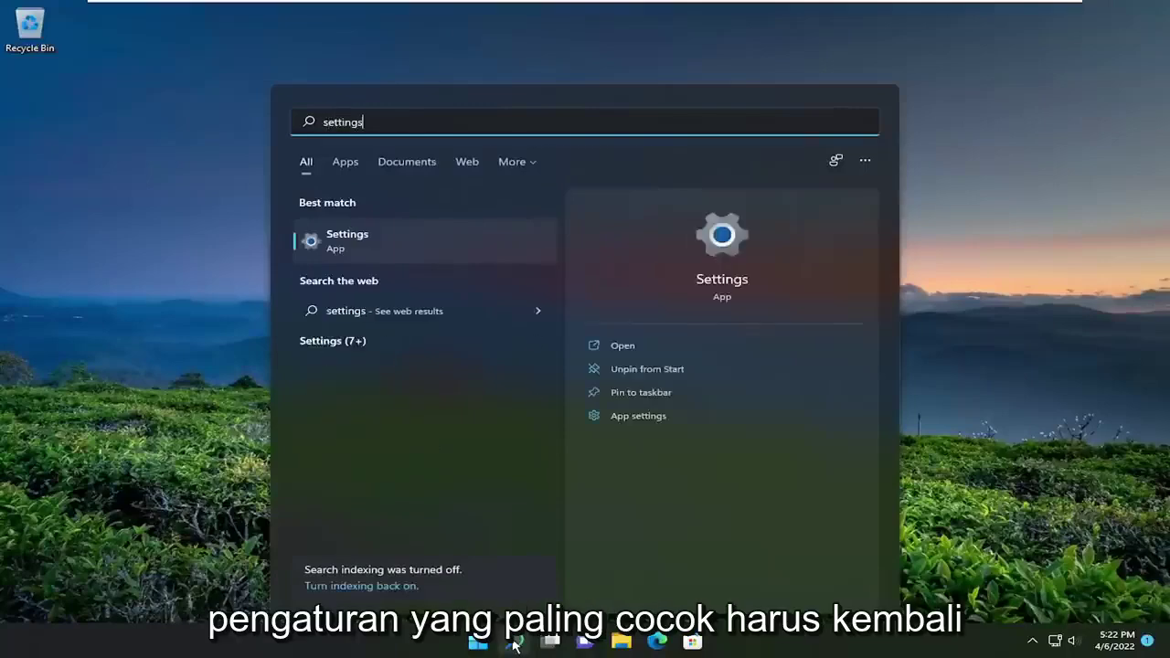
left_click(373, 253)
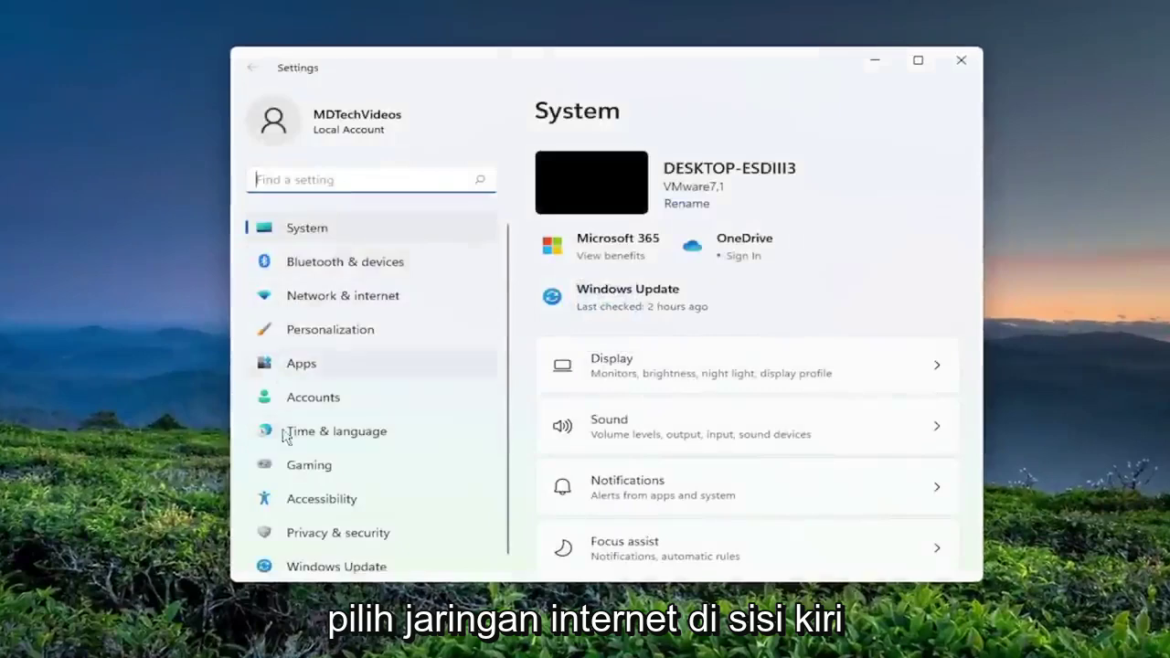
left_click(314, 296)
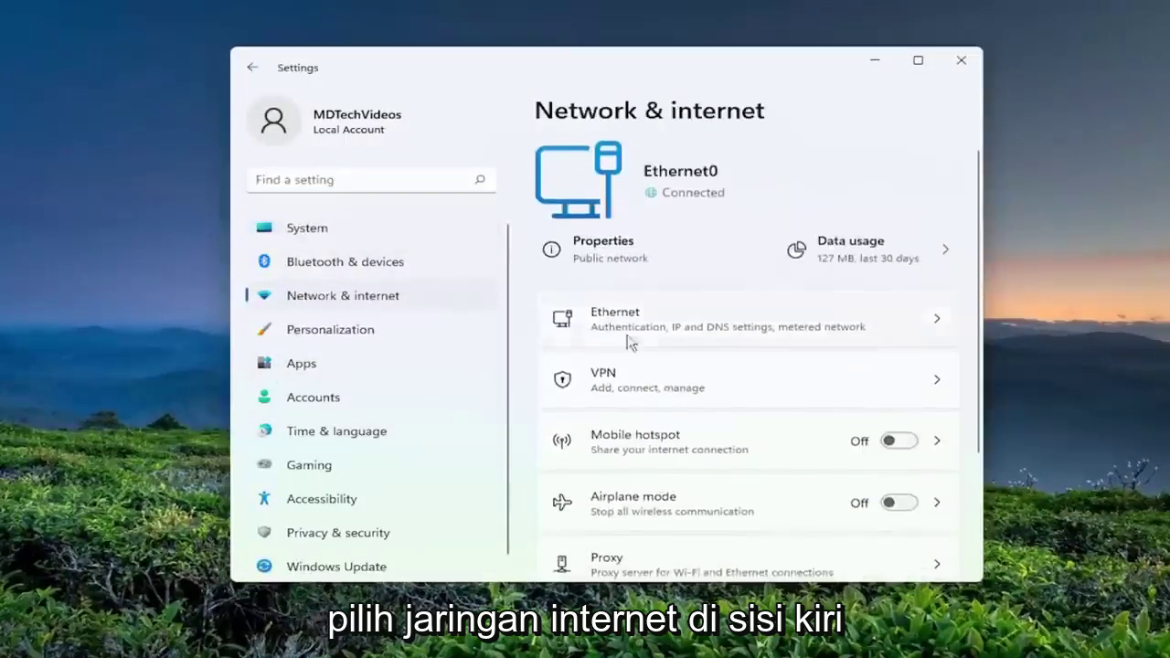
scroll(719, 397, "down", 3)
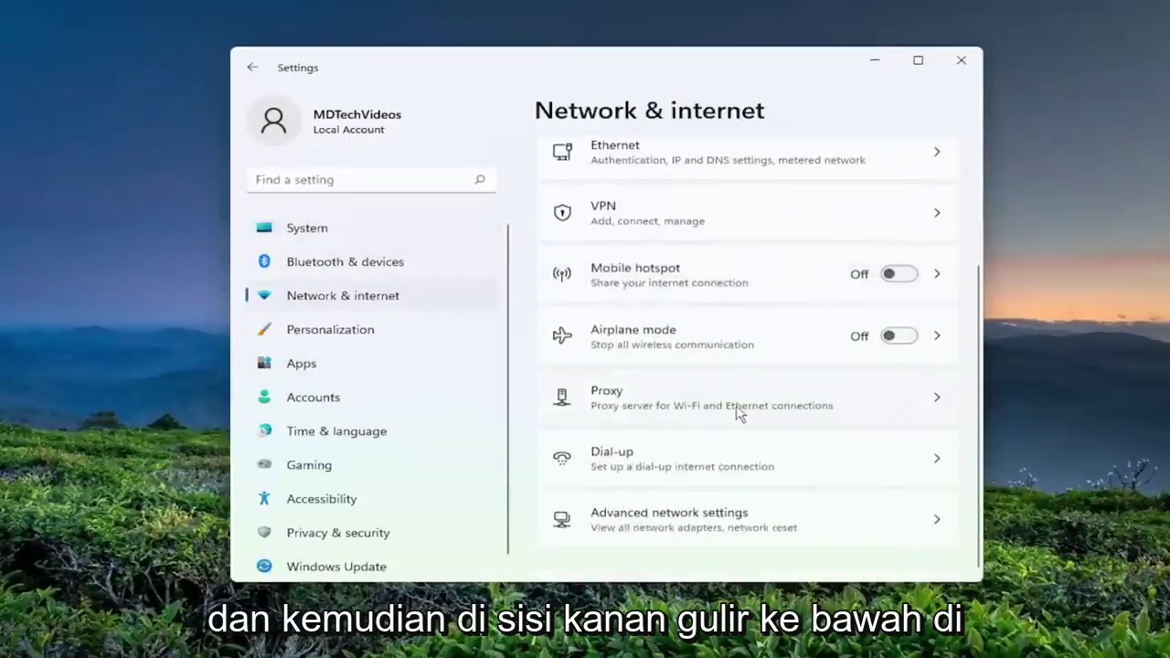
left_click(674, 523)
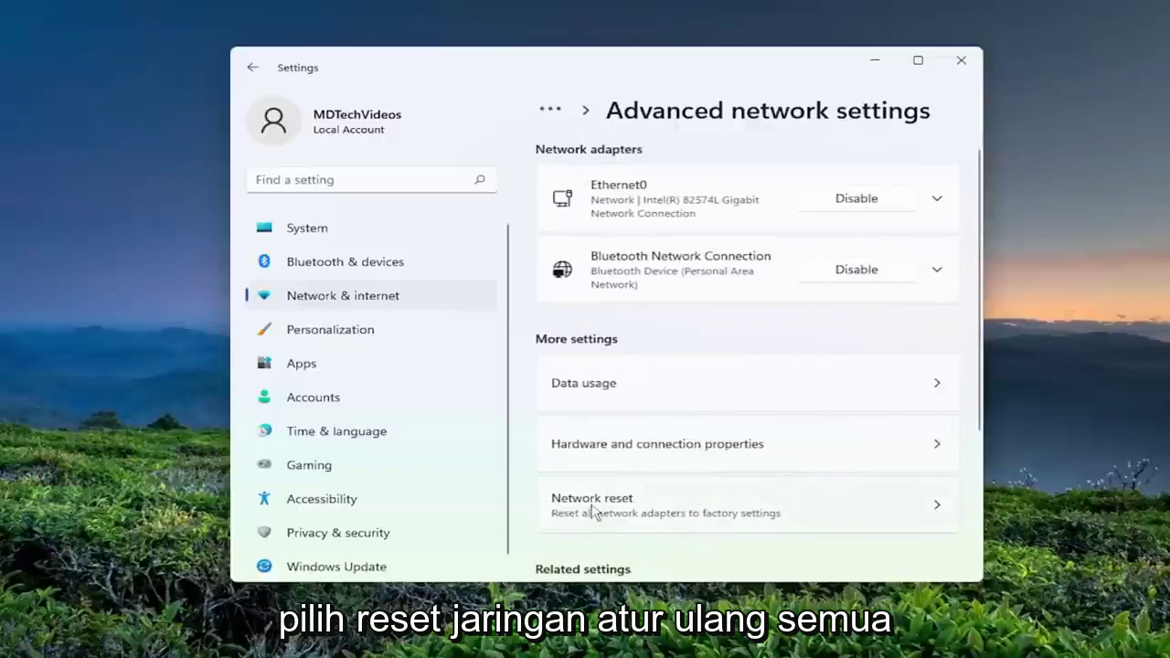
left_click(729, 522)
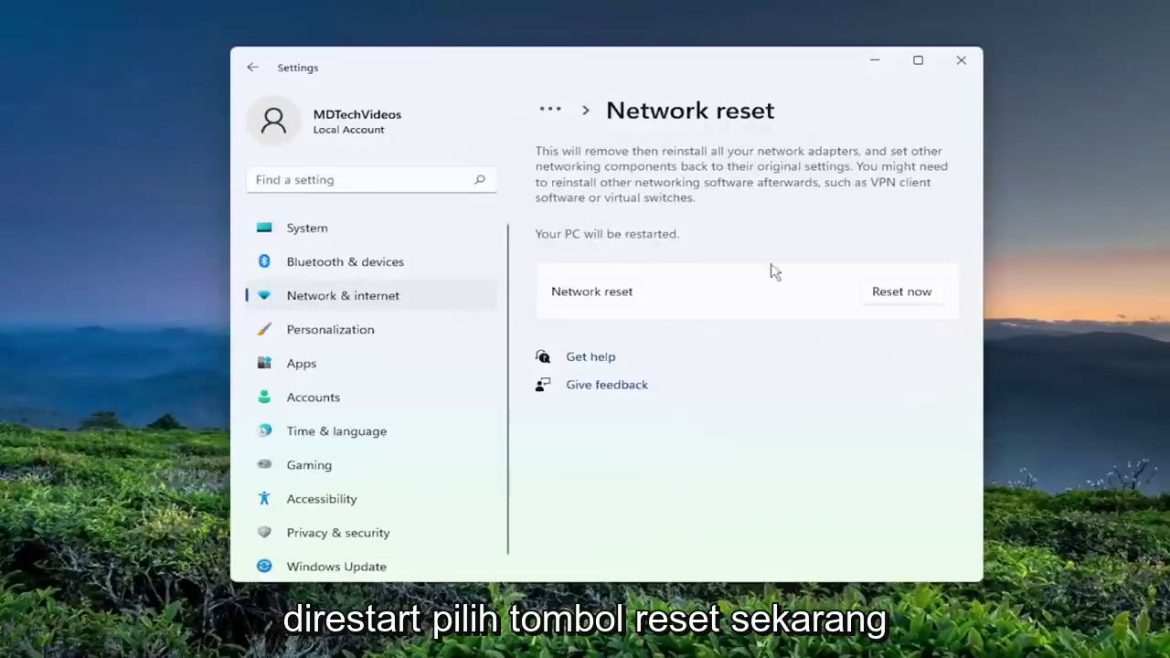
Step: Confirm Reset now, dismiss the sign-out notice, and close Settings
left_click(902, 293)
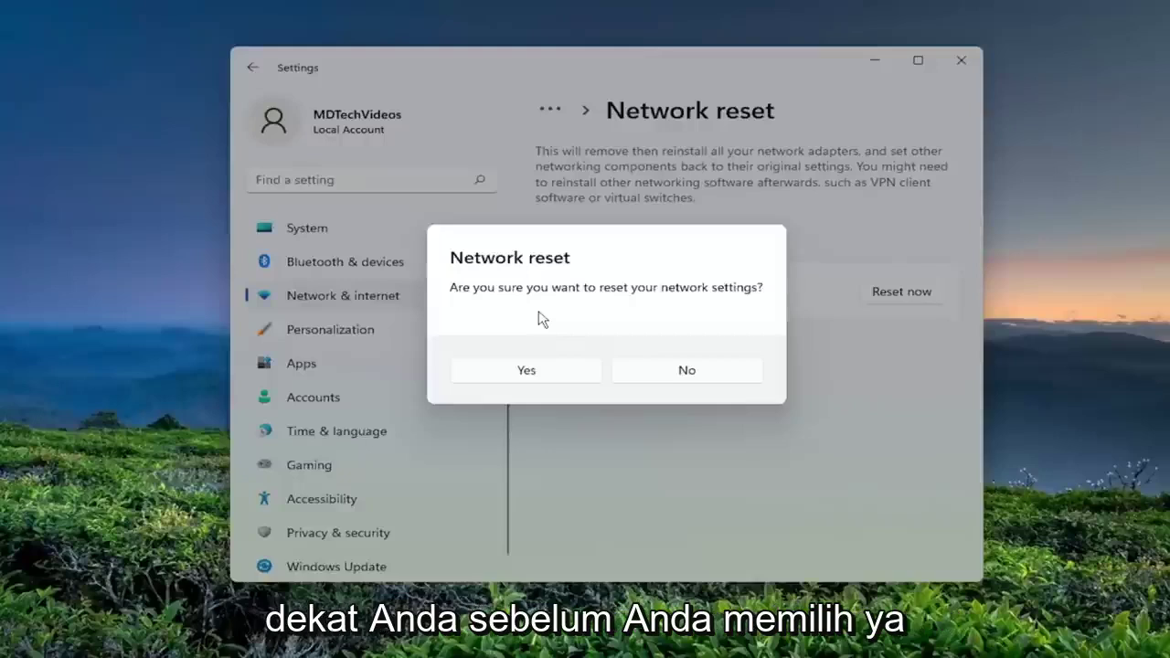
left_click(520, 362)
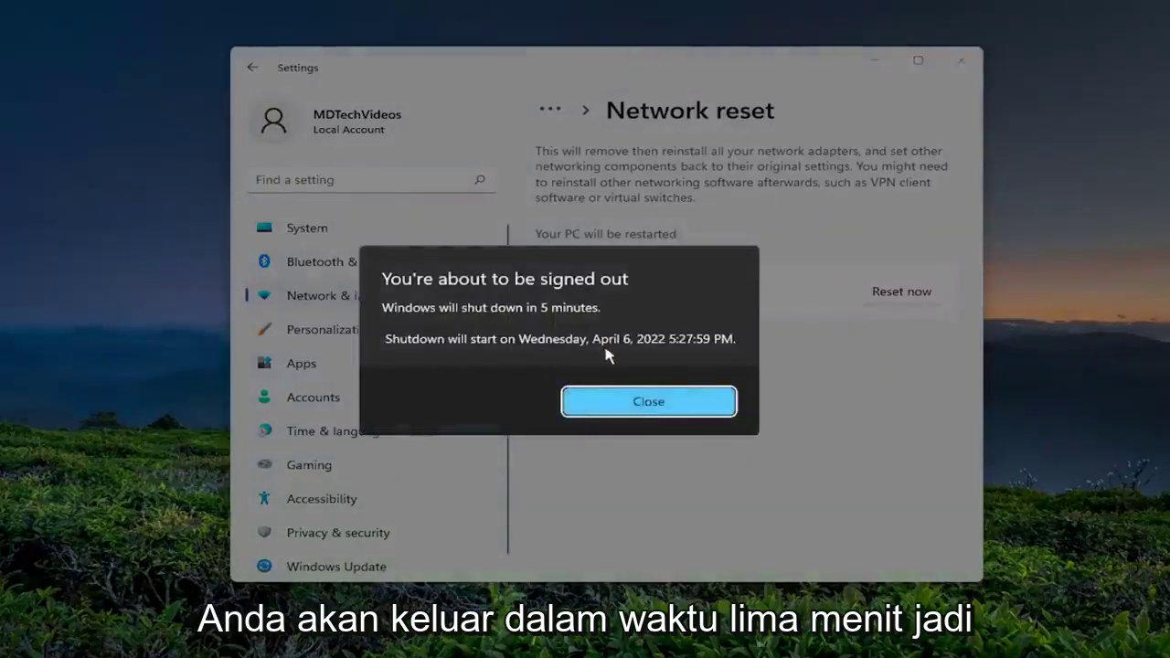
left_click(648, 408)
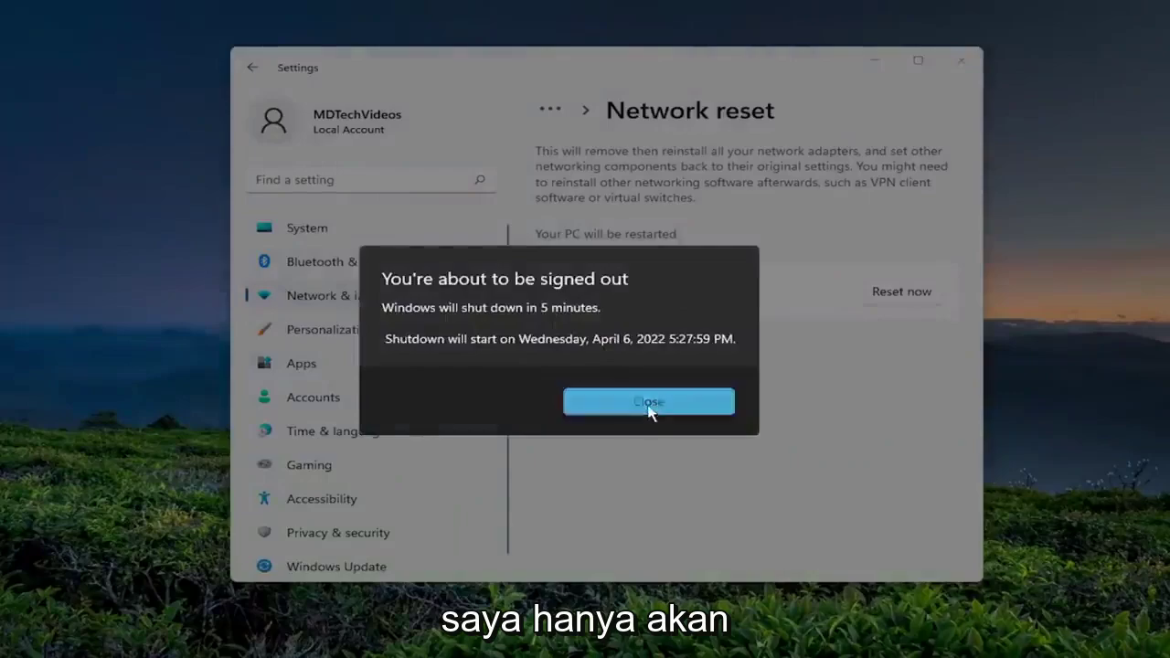
left_click(956, 62)
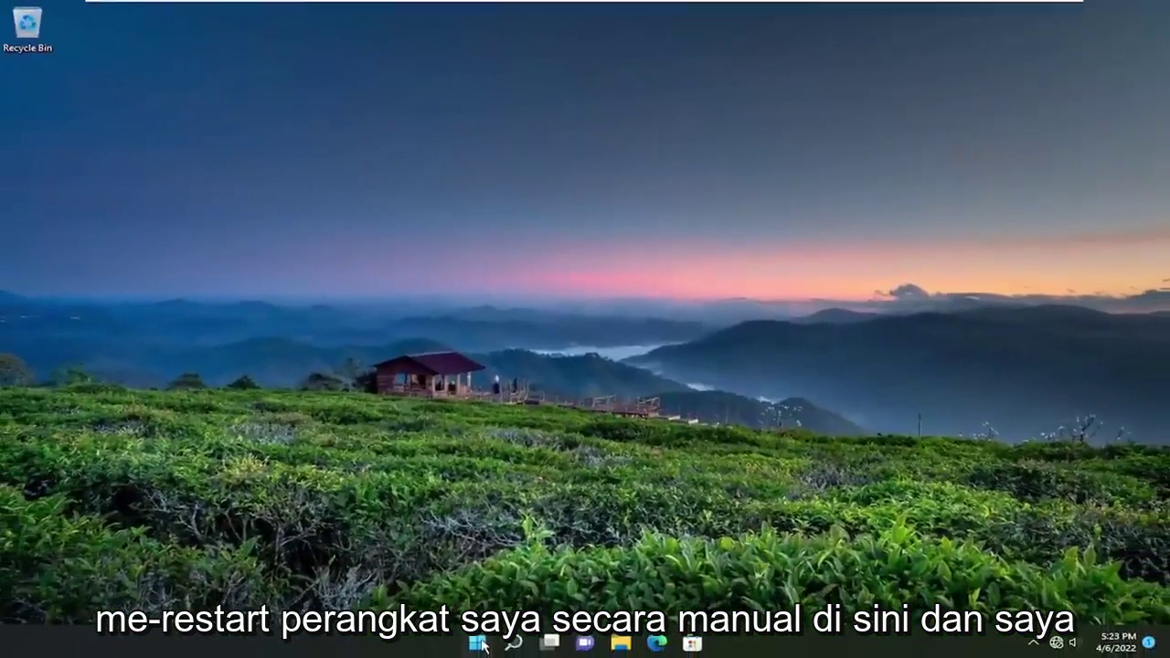
Step: Restart the computer from the Start button's shutdown menu
right_click(478, 643)
mouse_move(488, 579)
left_click(585, 606)
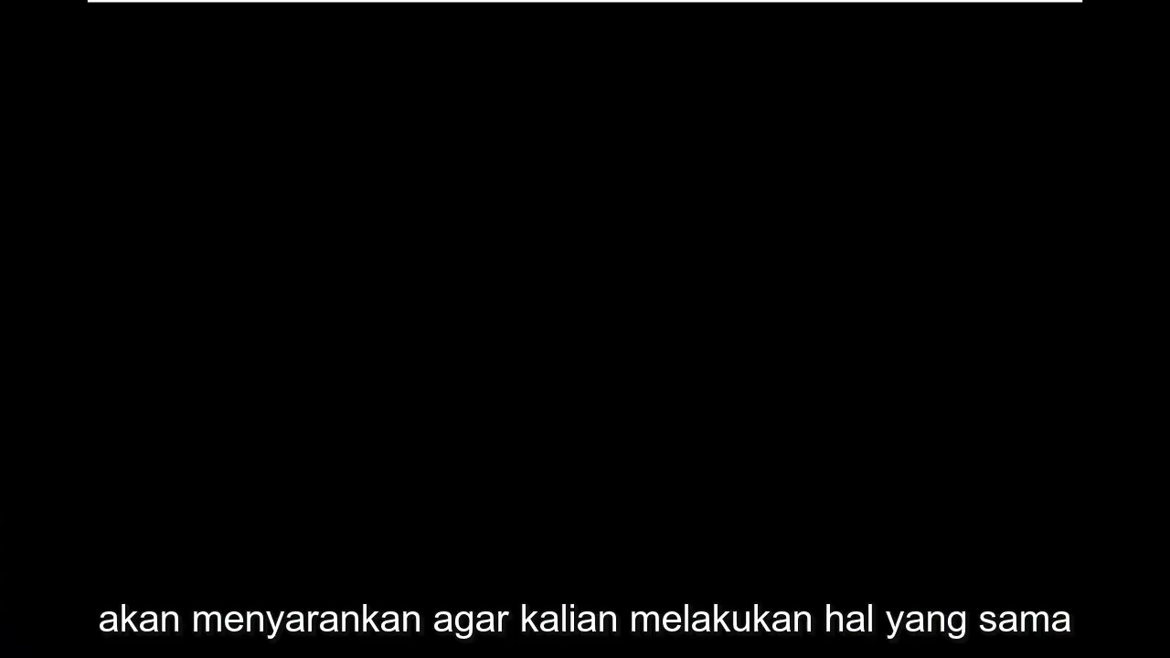